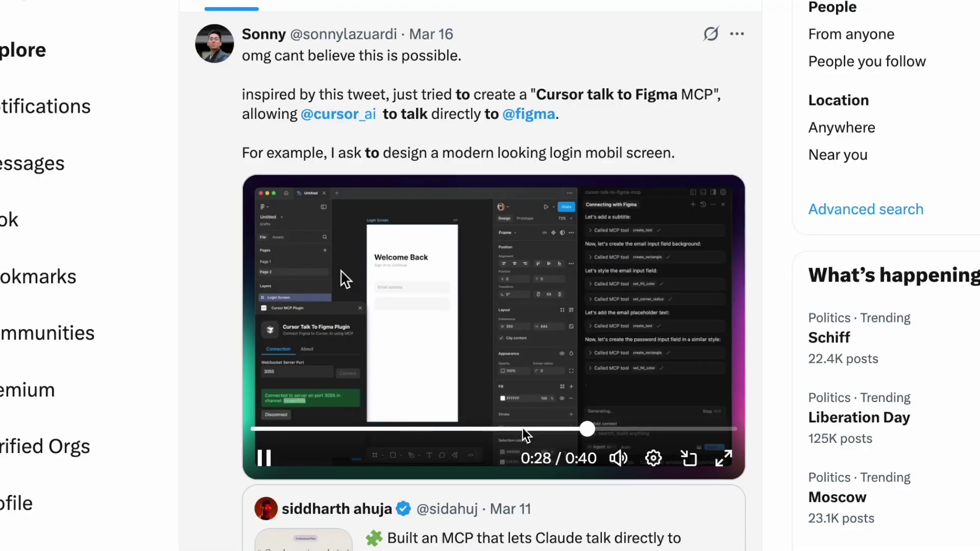
Pause the embedded demo video in the tweet about Cursor Talk to Figma MCP.
{"action": "left_click", "coordinate": [533, 364]}
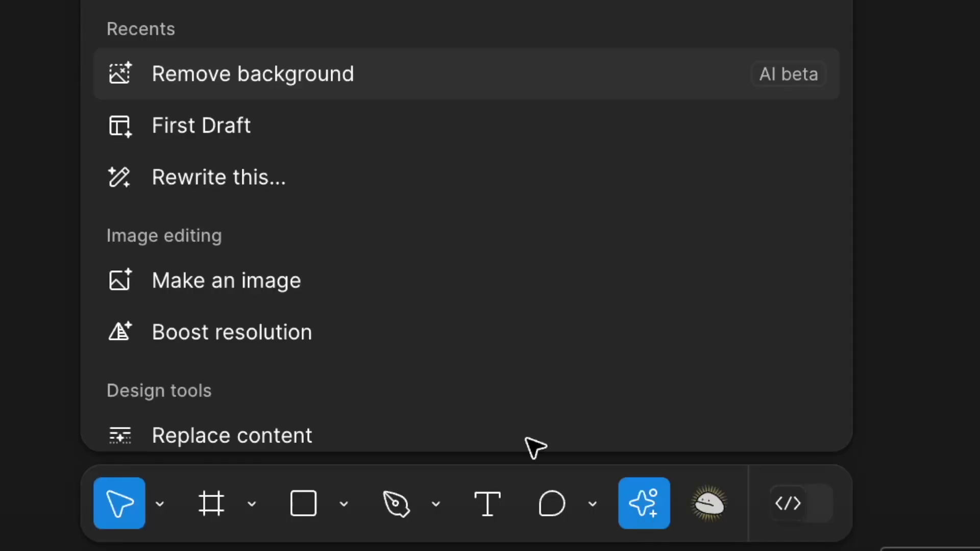
Start a Figma First Draft AI prompt for generating a basic app design.
{"action": "left_click", "coordinate": [221, 135]}
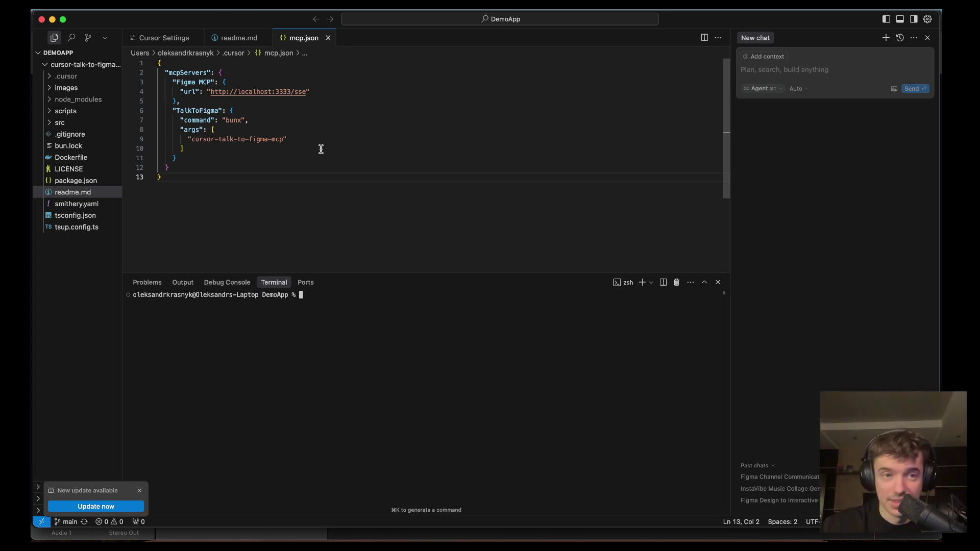
Show Cursor's MCP settings, scrolled down to the enabled TalkToFigma server and its tools.
{"action": "left_click", "coordinate": [154, 39]}
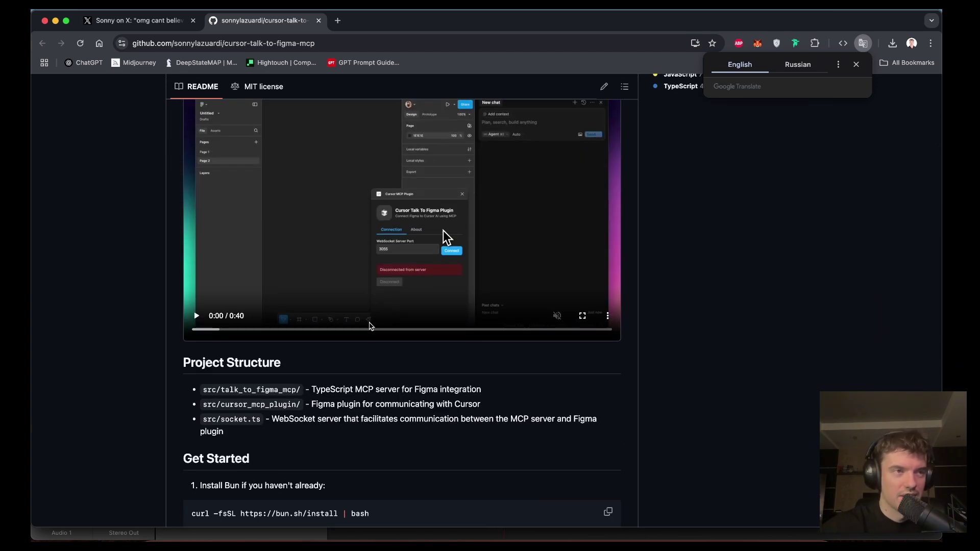
{"action": "left_click", "coordinate": [243, 519]}
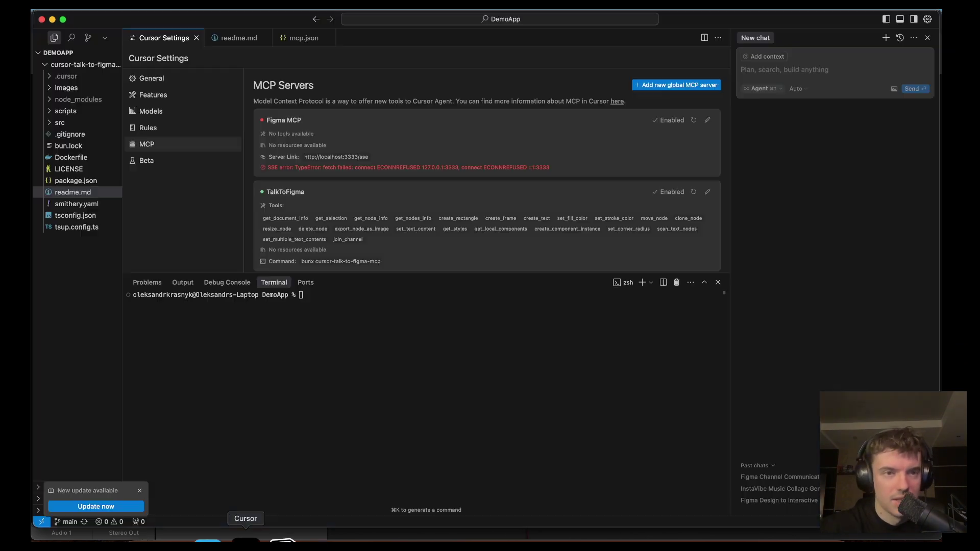
{"action": "scroll", "coordinate": [321, 158], "scroll_direction": "down", "scroll_amount": 2}
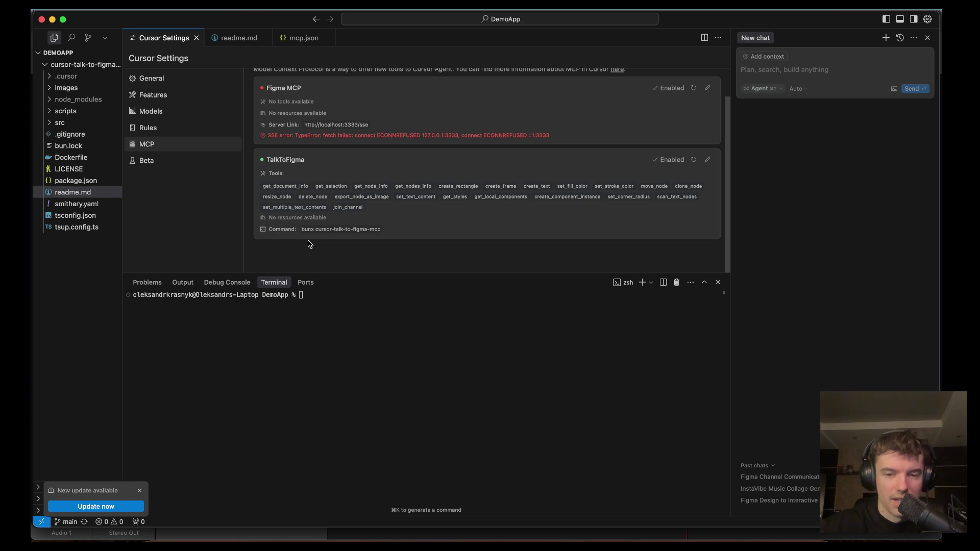
{"action": "left_click", "coordinate": [623, 534]}
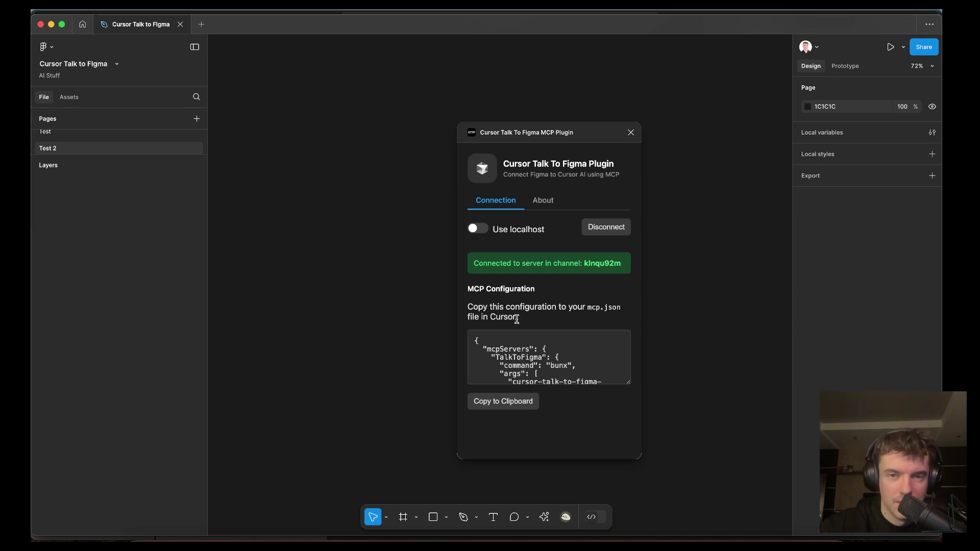
Nudge the connected Cursor Talk To Figma MCP Plugin window slightly to the right.
{"action": "left_click_drag", "start_coordinate": [559, 132], "coordinate": [573, 129]}
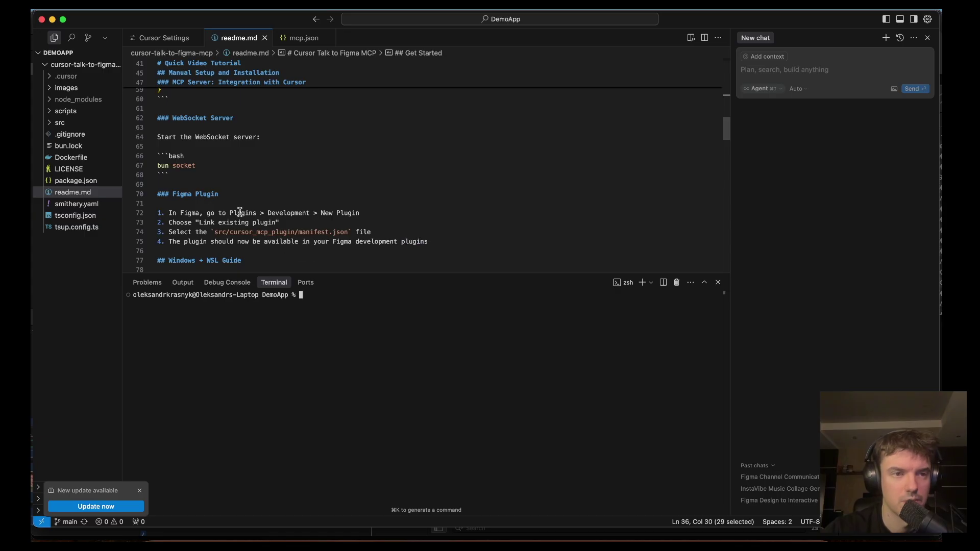
Run cd cursor-talk-to-figma-mcp, then bun socket to start the WebSocket server on port 3055.
{"action": "type", "text": "cd cursor-talk-to-figma-mcp"}
{"action": "key", "text": "Return"}
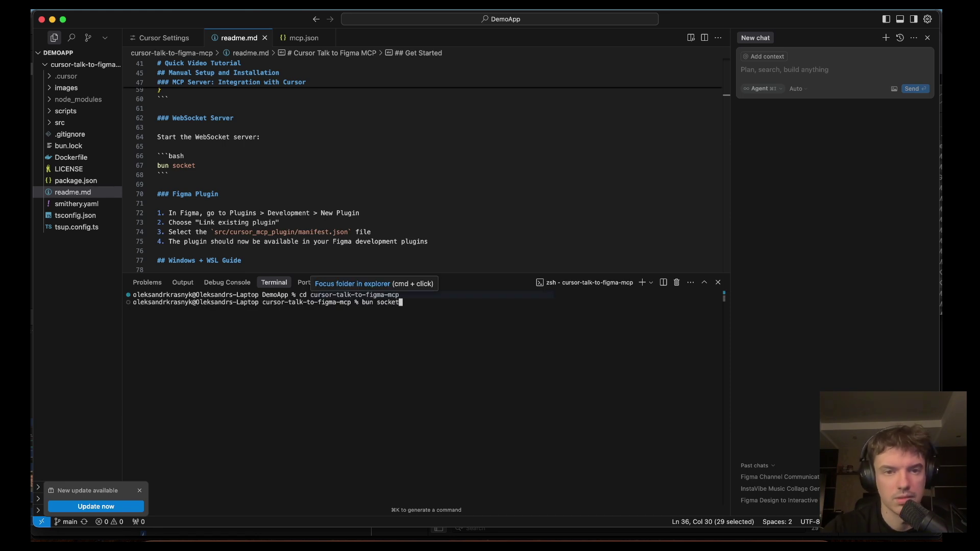
{"action": "key", "text": "Return"}
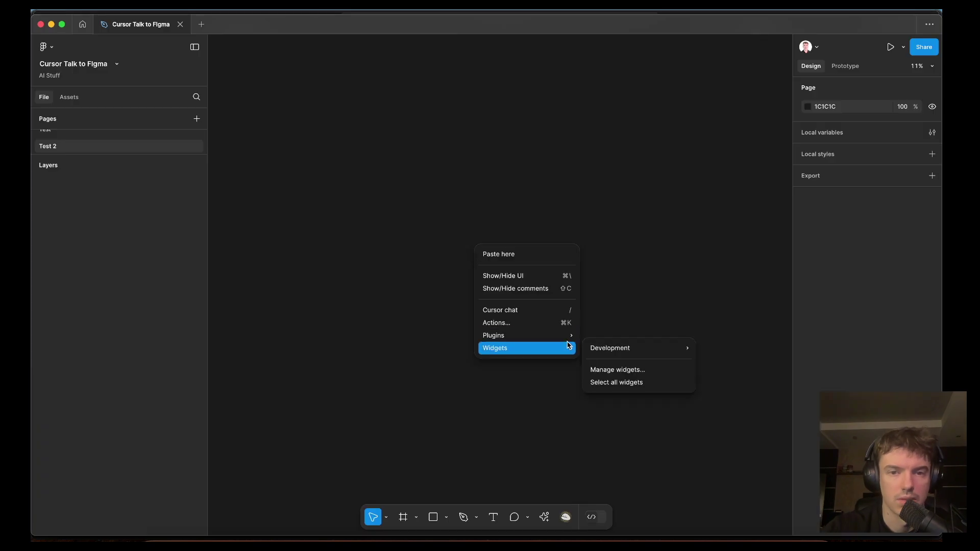
Launch the Cursor Talk To Figma plugin and run bunx cursor-talk-to-figma-mcp in a second terminal.
{"action": "mouse_move", "coordinate": [567, 335]}
{"action": "left_click", "coordinate": [616, 350]}
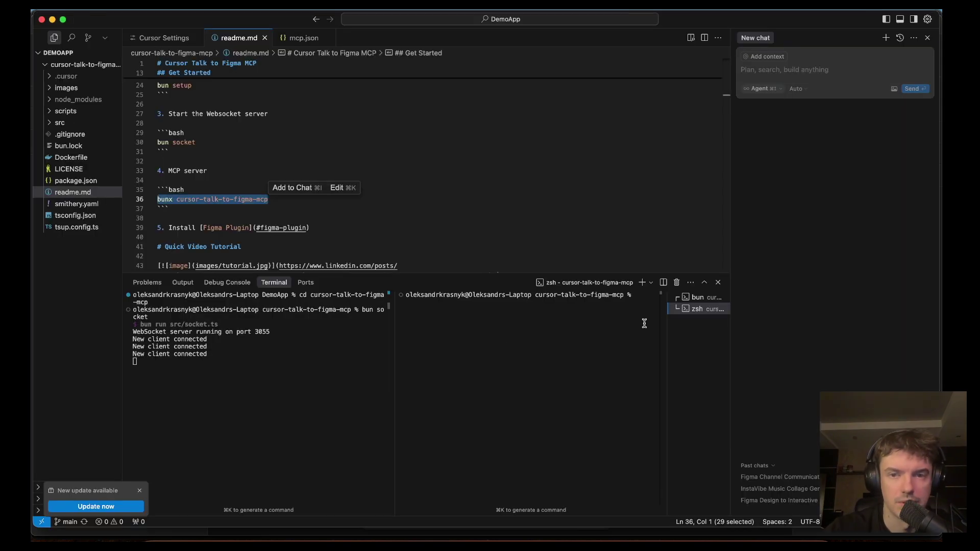
{"action": "left_click", "coordinate": [644, 324]}
{"action": "type", "text": "bunx cursor-talk-to-figma-mcp"}
{"action": "key", "text": "Return"}
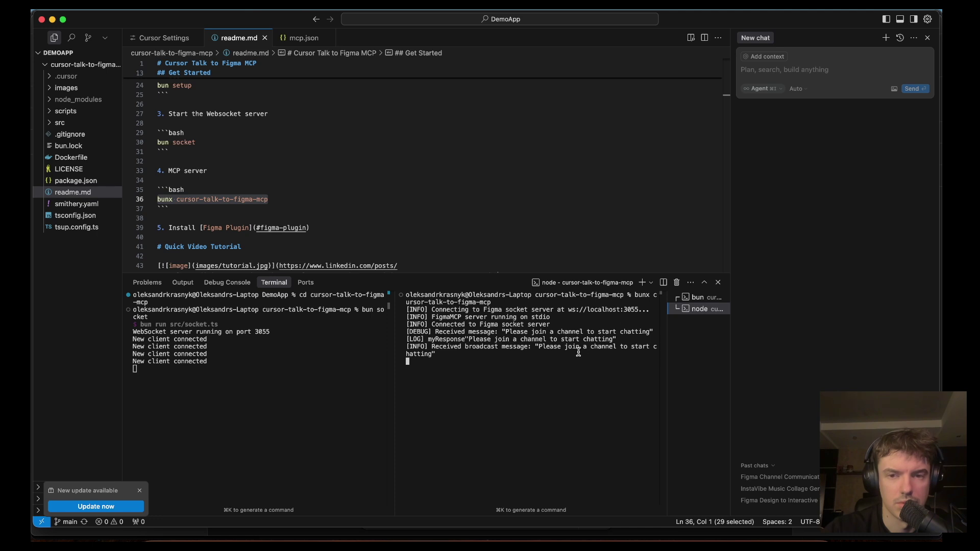
Enable Use localhost in the plugin and connect it to the local server on port 3055.
{"action": "left_click", "coordinate": [306, 540]}
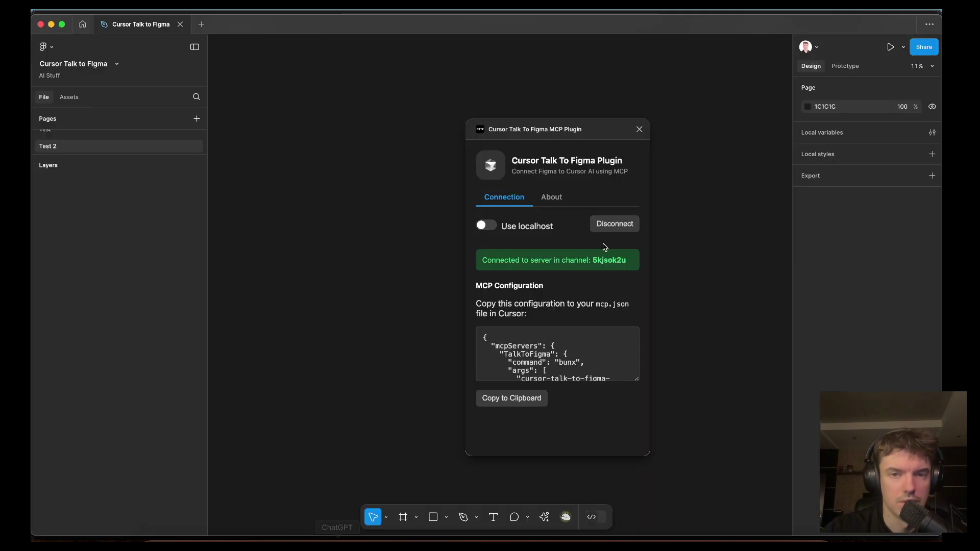
{"action": "left_click", "coordinate": [624, 226]}
{"action": "left_click", "coordinate": [616, 225]}
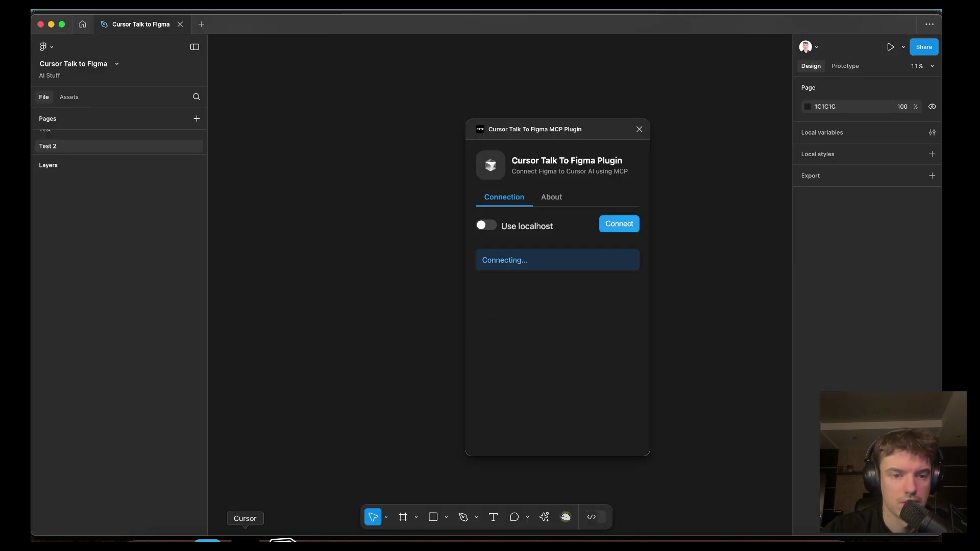
{"action": "left_click", "coordinate": [246, 540]}
{"action": "left_click", "coordinate": [306, 539]}
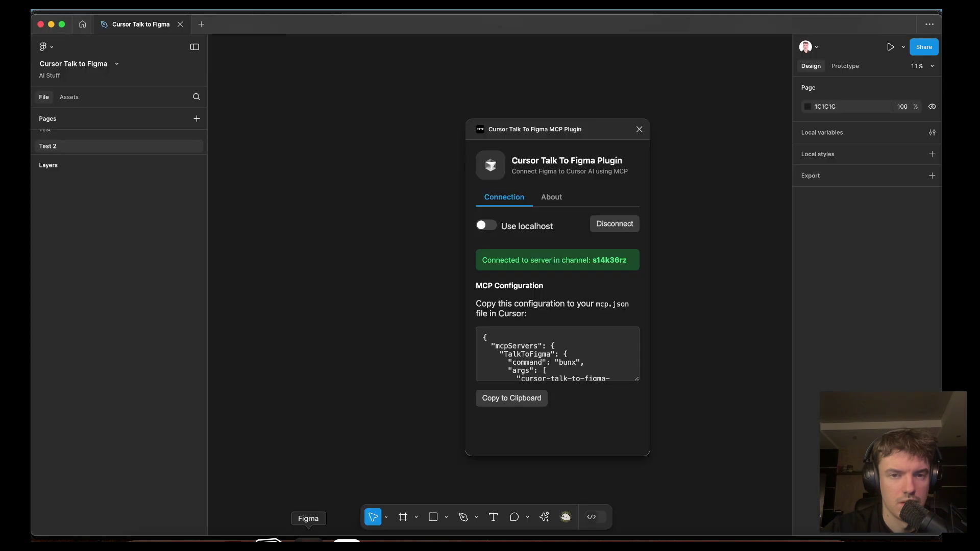
{"action": "left_click", "coordinate": [493, 225]}
{"action": "left_click", "coordinate": [624, 225]}
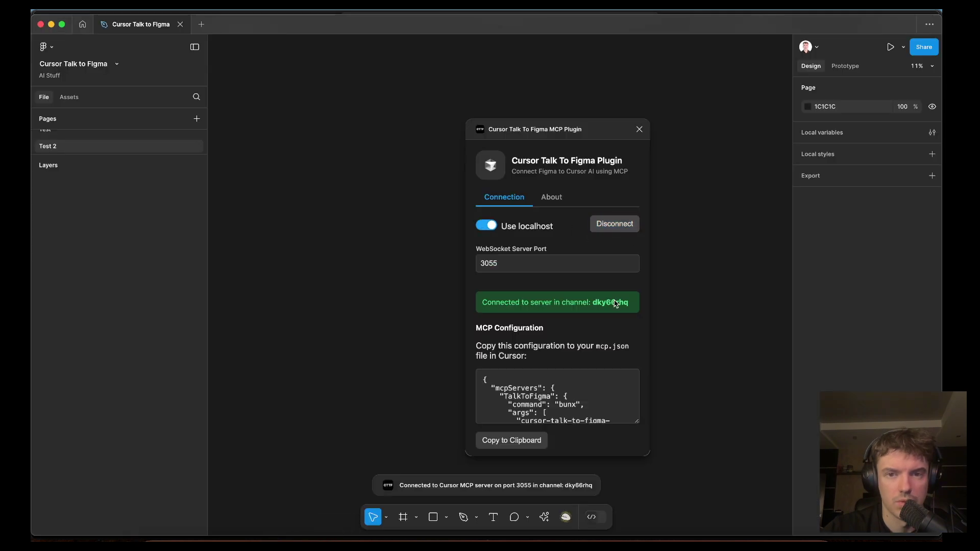
{"action": "left_click", "coordinate": [245, 540]}
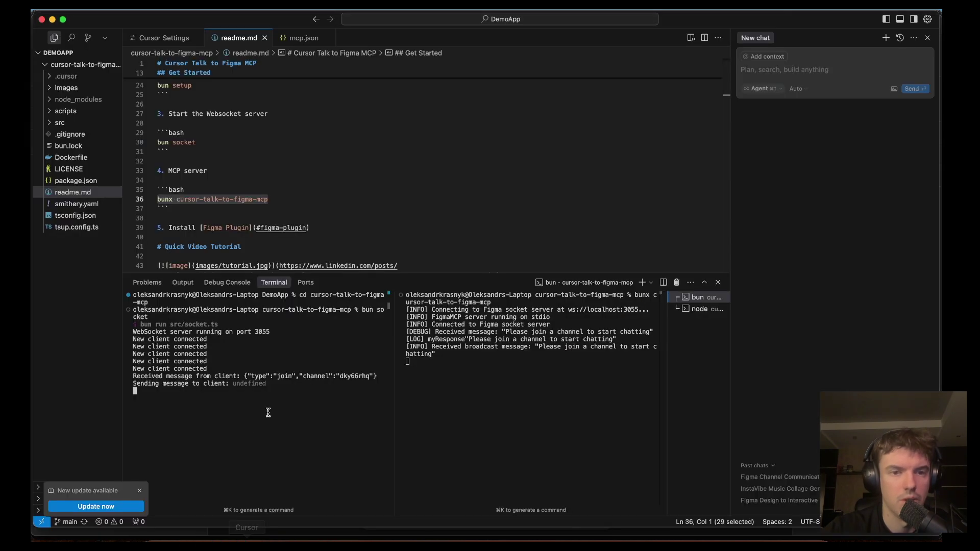
Match the channel name in the bun server log against the channel shown in the Figma plugin.
{"action": "left_click_drag", "start_coordinate": [274, 387], "coordinate": [225, 385]}
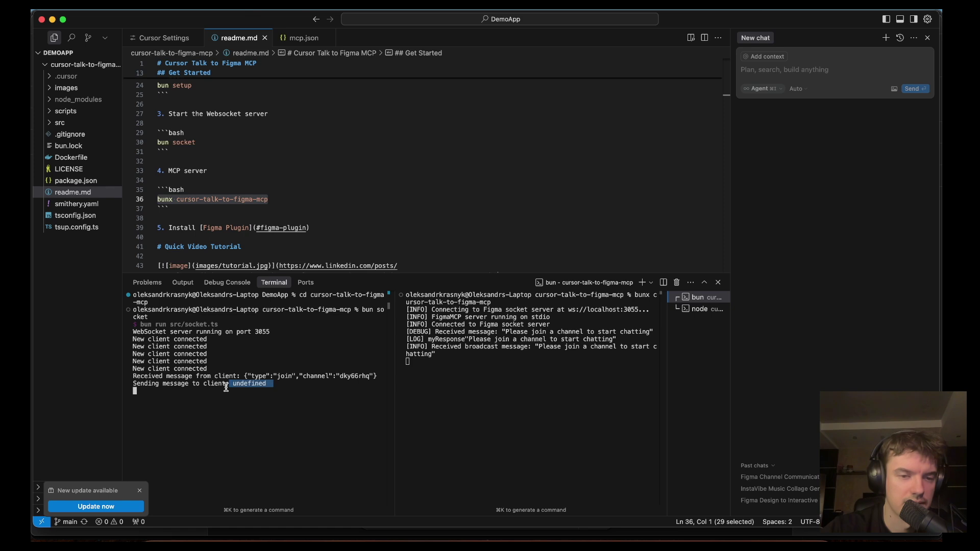
{"action": "left_click", "coordinate": [310, 387]}
{"action": "left_click_drag", "start_coordinate": [341, 376], "coordinate": [374, 376]}
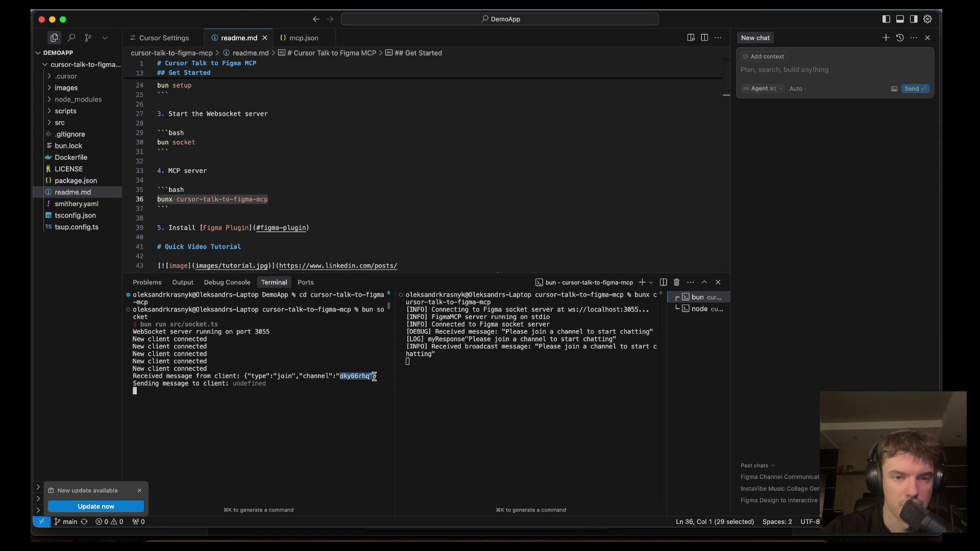
{"action": "left_click", "coordinate": [304, 534]}
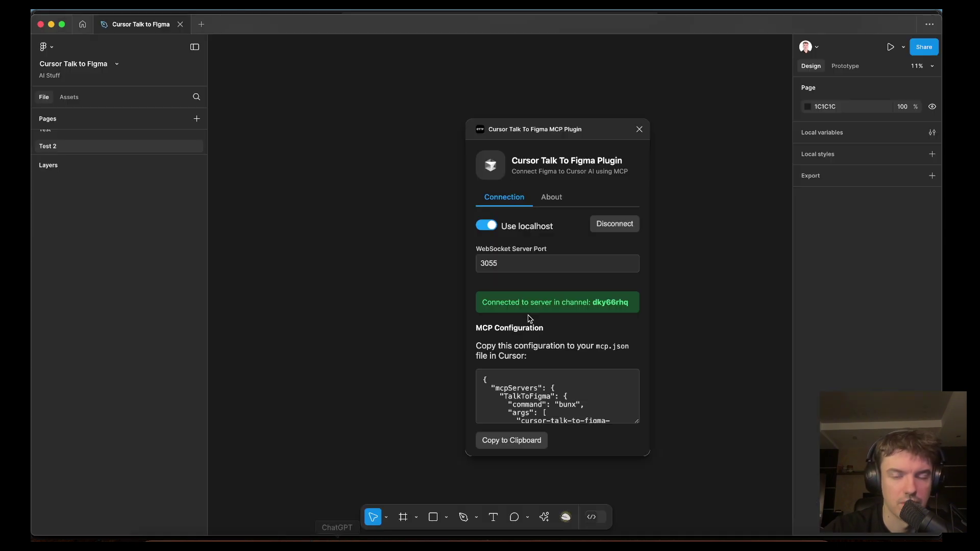
{"action": "left_click_drag", "start_coordinate": [595, 302], "coordinate": [623, 303]}
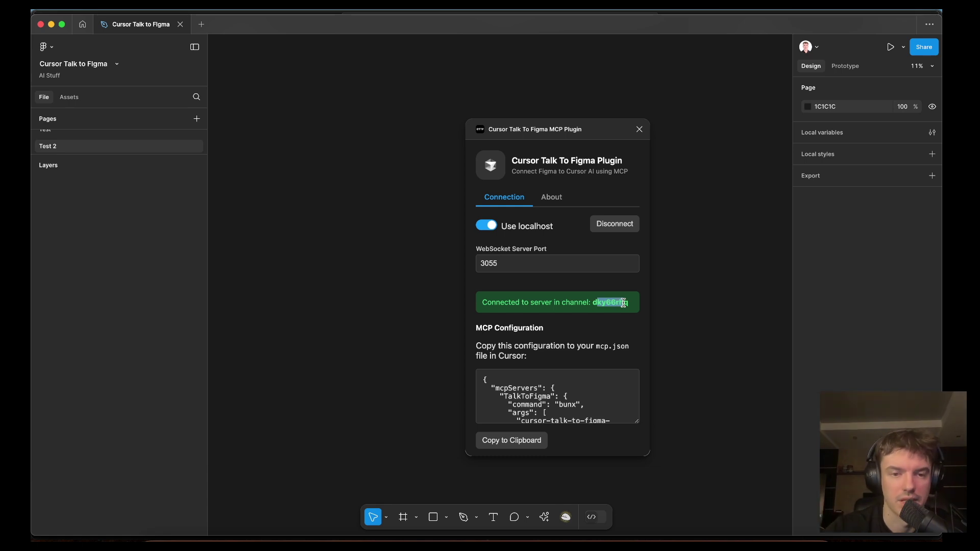
{"action": "left_click", "coordinate": [248, 535]}
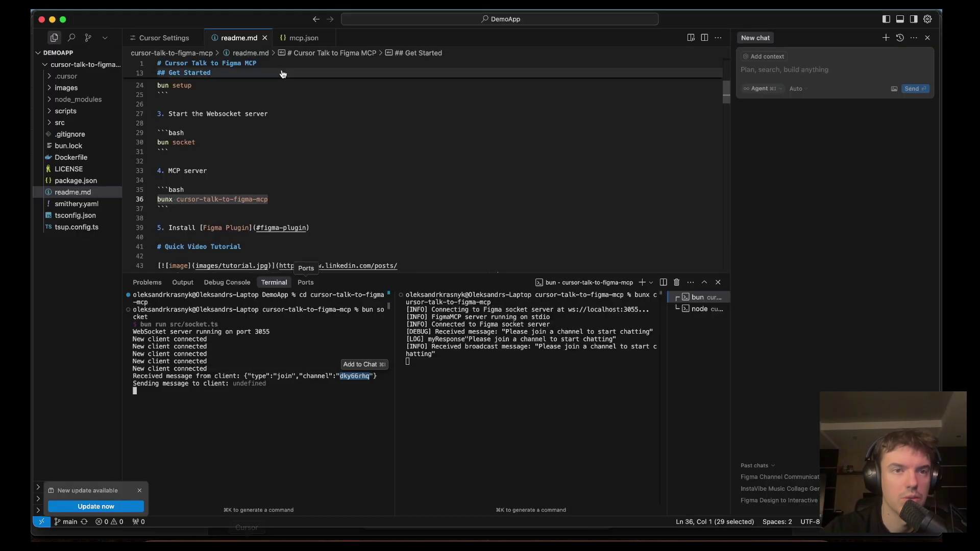
{"action": "left_click", "coordinate": [161, 39]}
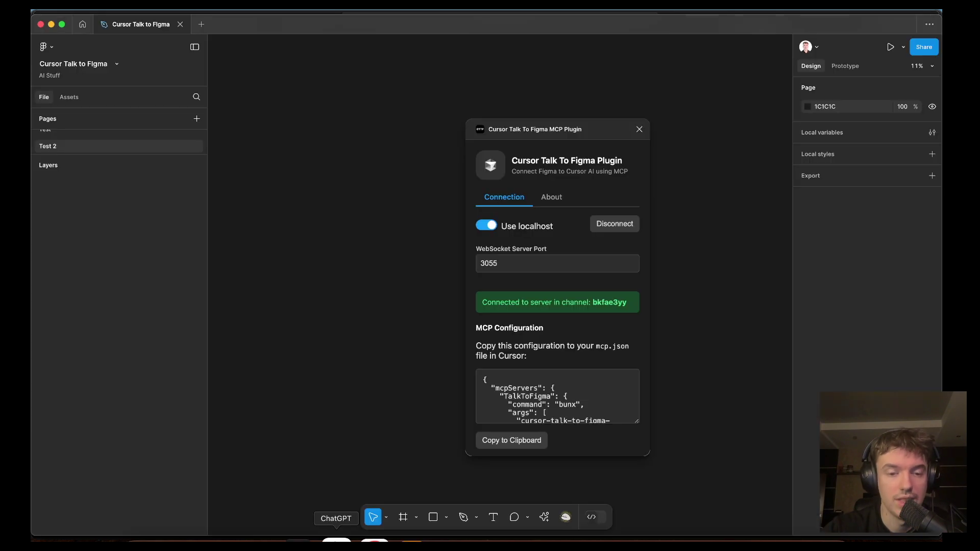
Have the Cursor agent join the plugin's channel, then draw a blank Frame 1 in Figma.
{"action": "left_click", "coordinate": [248, 535]}
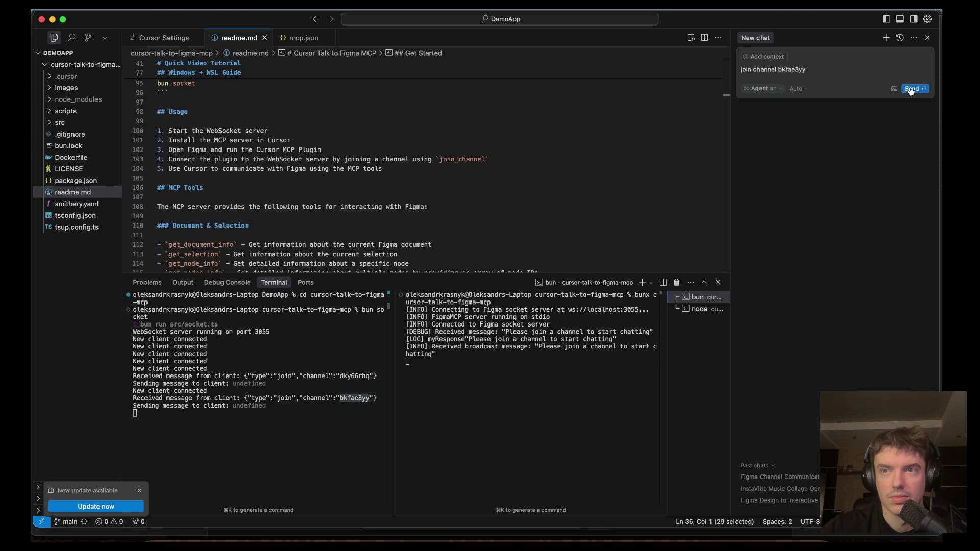
{"action": "left_click", "coordinate": [911, 89]}
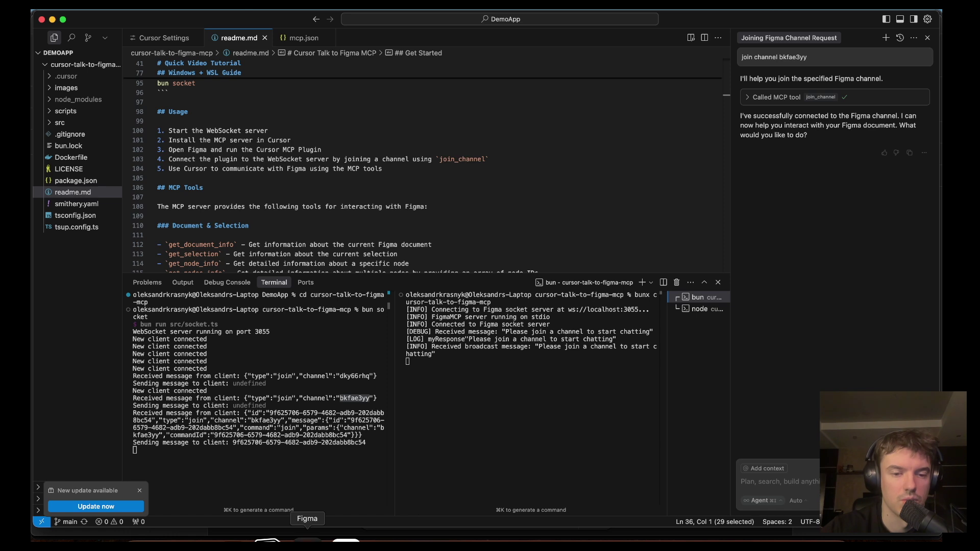
{"action": "left_click", "coordinate": [307, 539]}
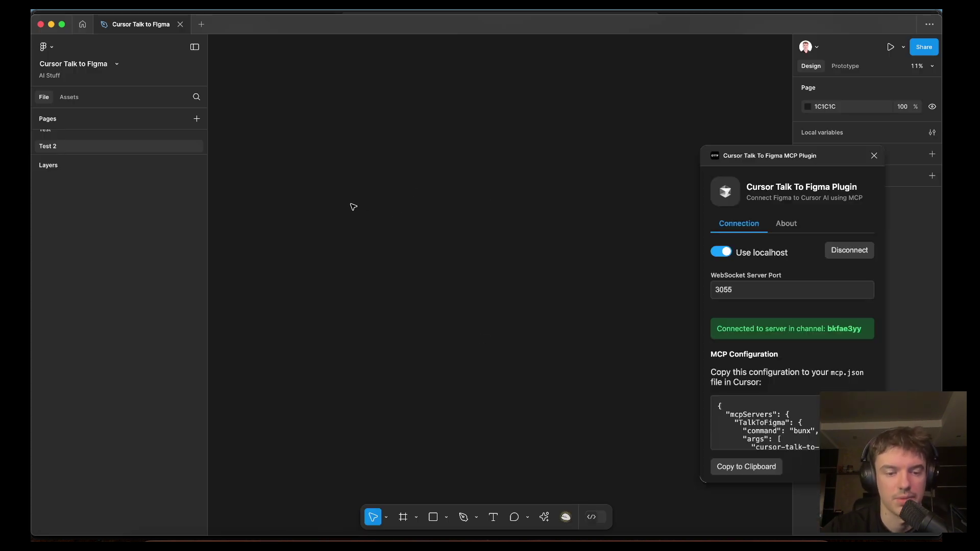
{"action": "key", "text": "f"}
{"action": "mouse_move", "coordinate": [298, 144]}
{"action": "left_mouse_down"}
{"action": "mouse_move", "coordinate": [396, 297]}
{"action": "mouse_move", "coordinate": [418, 352]}
{"action": "left_mouse_up"}
Draw Frame 2 and Frame 3 in a row to the right of Frame 1, then deselect.
{"action": "scroll", "coordinate": [417, 353], "scroll_direction": "down", "scroll_amount": 3}
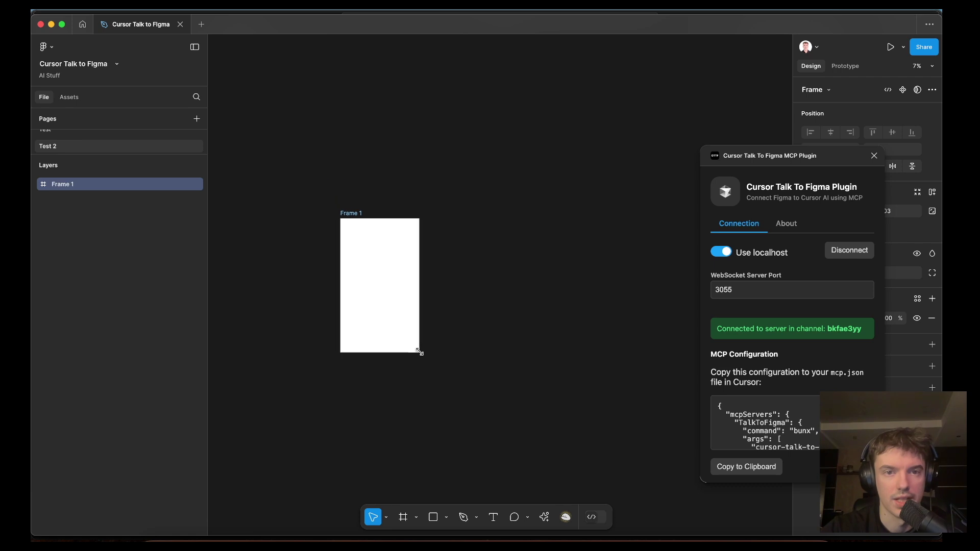
{"action": "key", "text": "f"}
{"action": "mouse_move", "coordinate": [443, 219]}
{"action": "left_mouse_down"}
{"action": "mouse_move", "coordinate": [507, 376]}
{"action": "mouse_move", "coordinate": [519, 352]}
{"action": "left_mouse_up"}
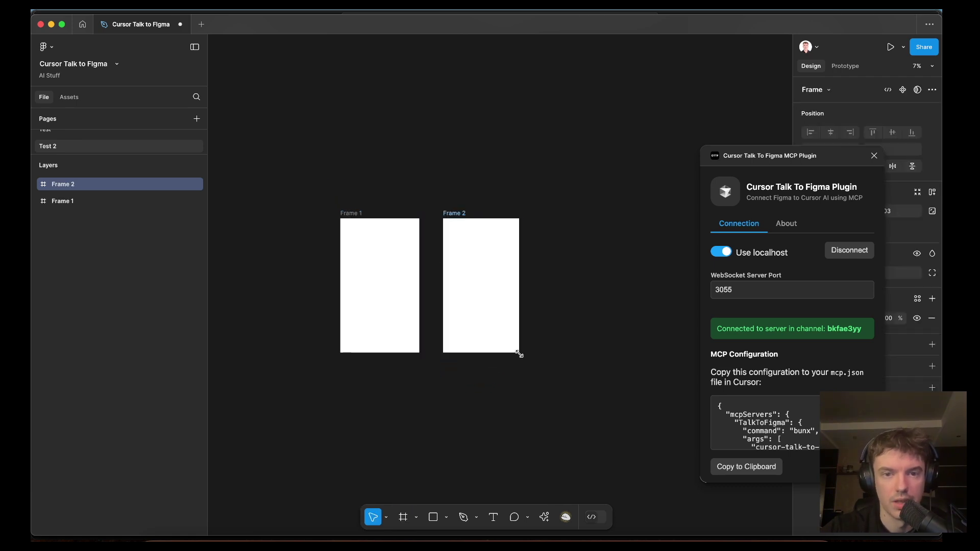
{"action": "key", "text": "f"}
{"action": "mouse_move", "coordinate": [541, 215]}
{"action": "left_mouse_down"}
{"action": "mouse_move", "coordinate": [645, 361]}
{"action": "mouse_move", "coordinate": [612, 352]}
{"action": "left_mouse_up"}
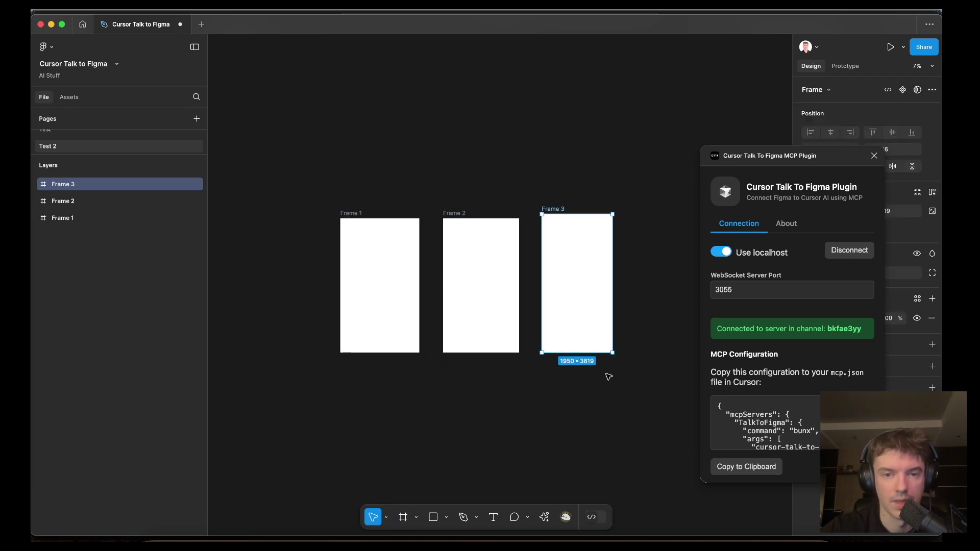
{"action": "left_click", "coordinate": [605, 374]}
{"action": "left_click", "coordinate": [250, 543]}
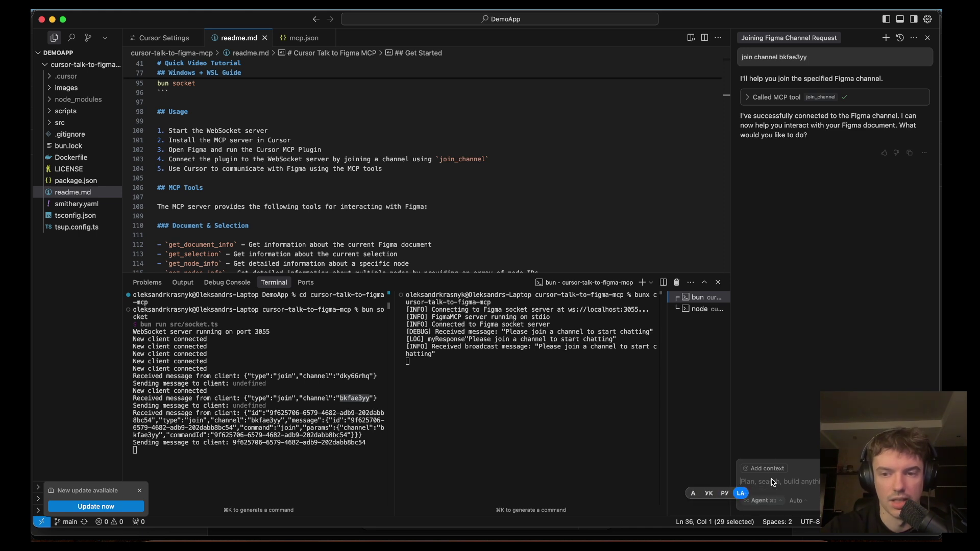
Ask the Cursor agent 'How many frames you can see inside page?'.
{"action": "type", "text": "H"}
{"action": "type", "text": "ow many frames you can see inside page?"}
{"action": "key", "text": "Return"}
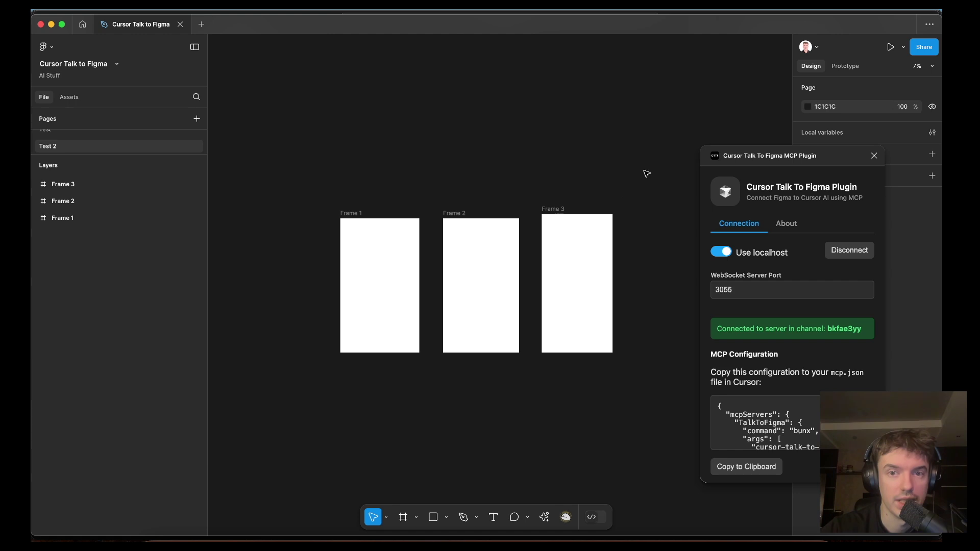
Delete Frame 1, Frame 2 and Frame 3 from the Figma page.
{"action": "left_click_drag", "start_coordinate": [644, 171], "coordinate": [335, 386]}
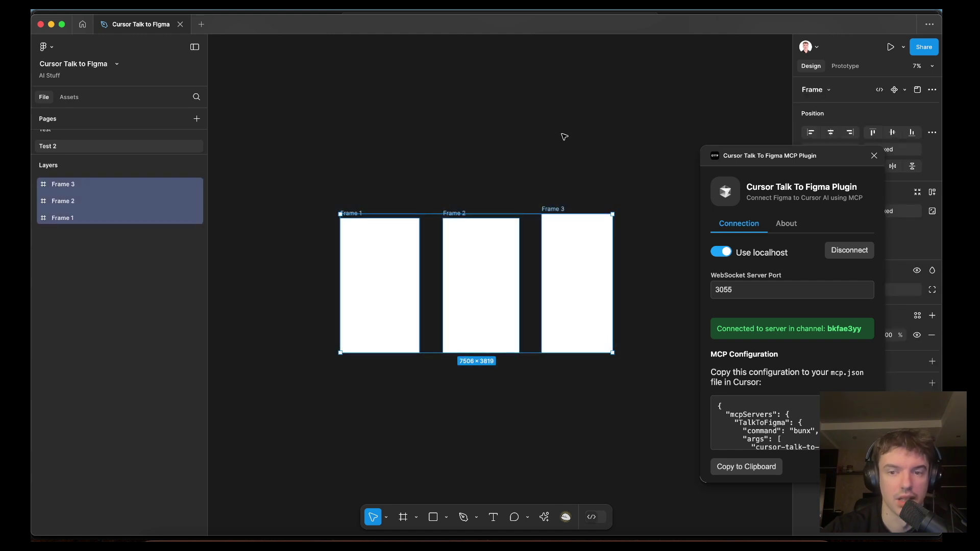
{"action": "key", "text": "Delete"}
{"action": "left_click", "coordinate": [248, 541]}
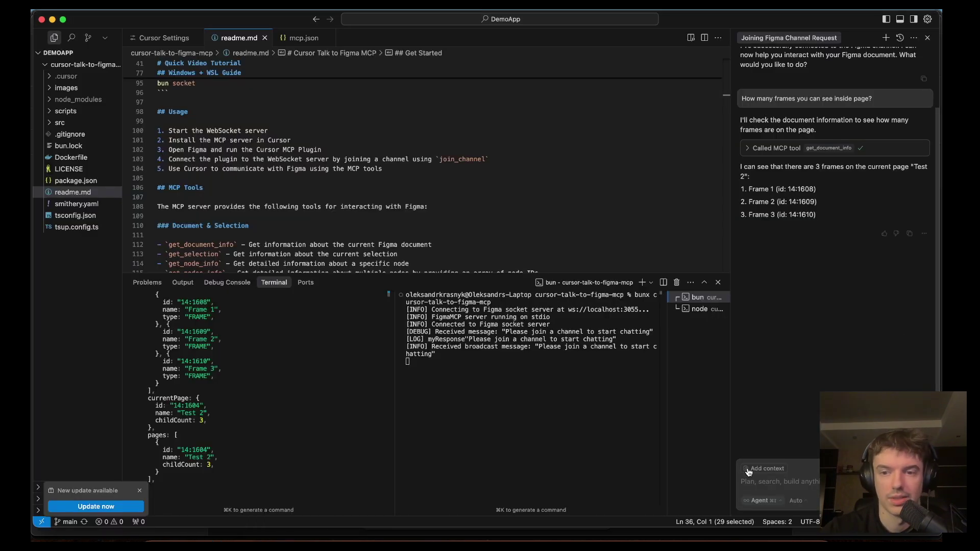
Ask the agent to create a 'Get started' button in Figma.
{"action": "left_click", "coordinate": [762, 482]}
{"action": "type", "text": "q"}
{"action": "type", "text": "reate "}
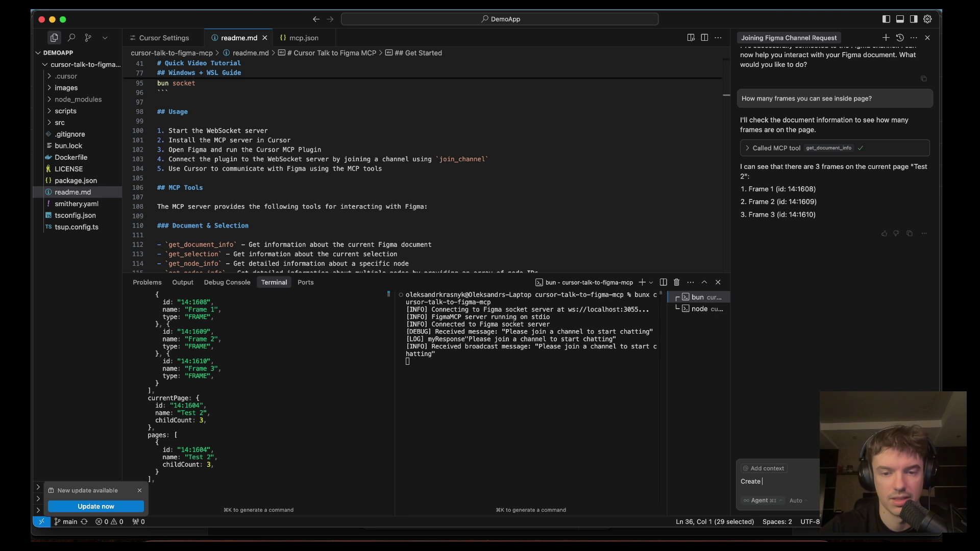
{"action": "type", "text": "a button 'Get started'"}
{"action": "key", "text": "Return"}
Review the agent's tool calls for the blue rounded 'Get started' button, then check it in Figma.
{"action": "scroll", "coordinate": [244, 367], "scroll_direction": "up", "scroll_amount": 4}
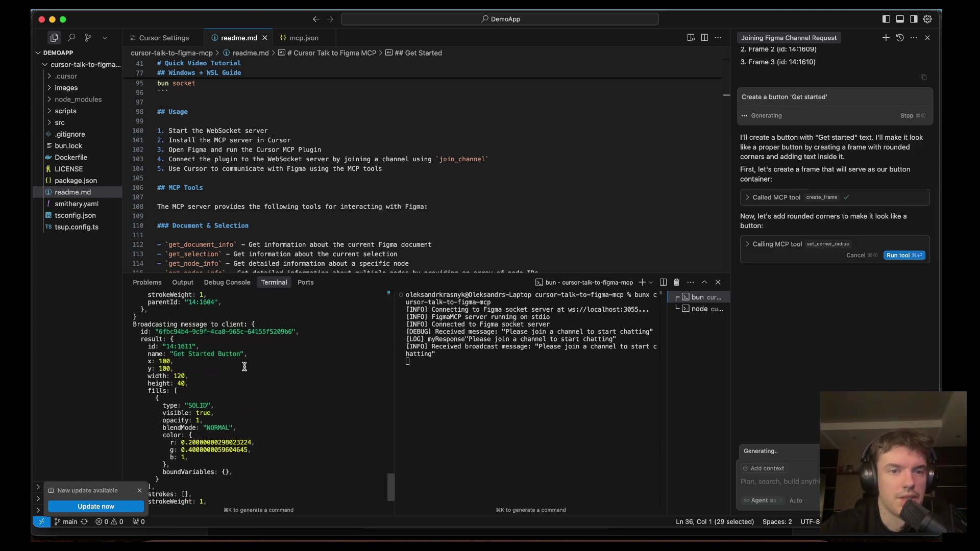
{"action": "scroll", "coordinate": [245, 366], "scroll_direction": "down", "scroll_amount": 5}
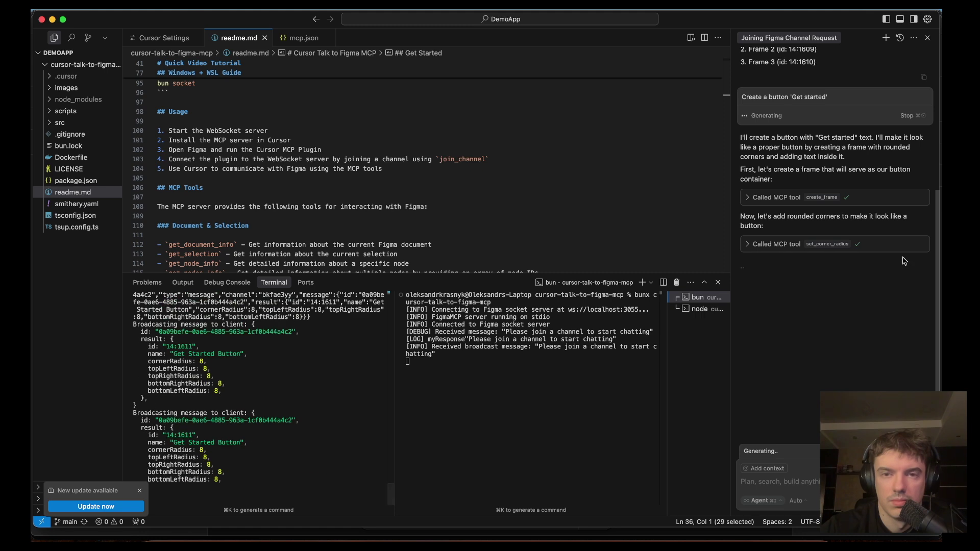
{"action": "key", "text": "super+Tab"}
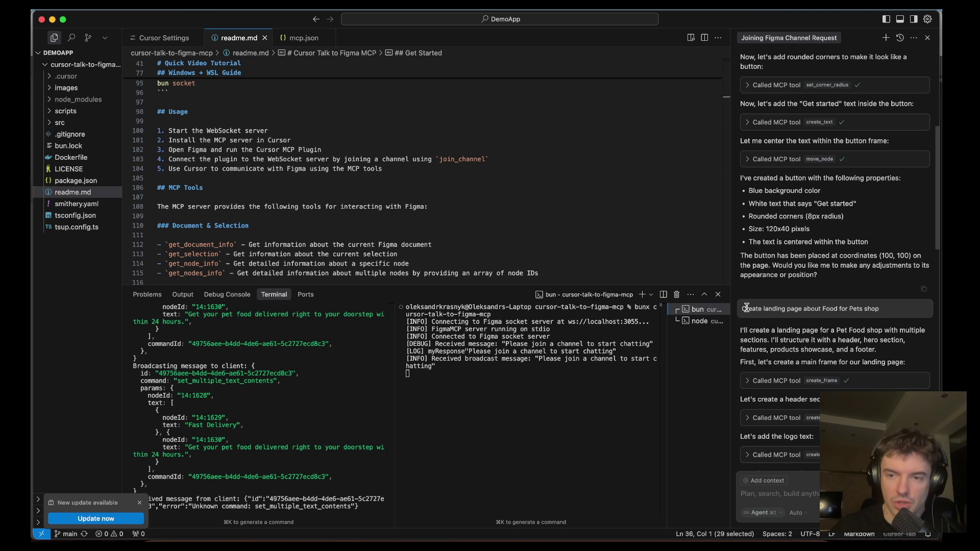
Review the MCP calls building the PetFood Haven landing page, then view it in Figma.
{"action": "scroll", "coordinate": [862, 366], "scroll_direction": "down", "scroll_amount": 10}
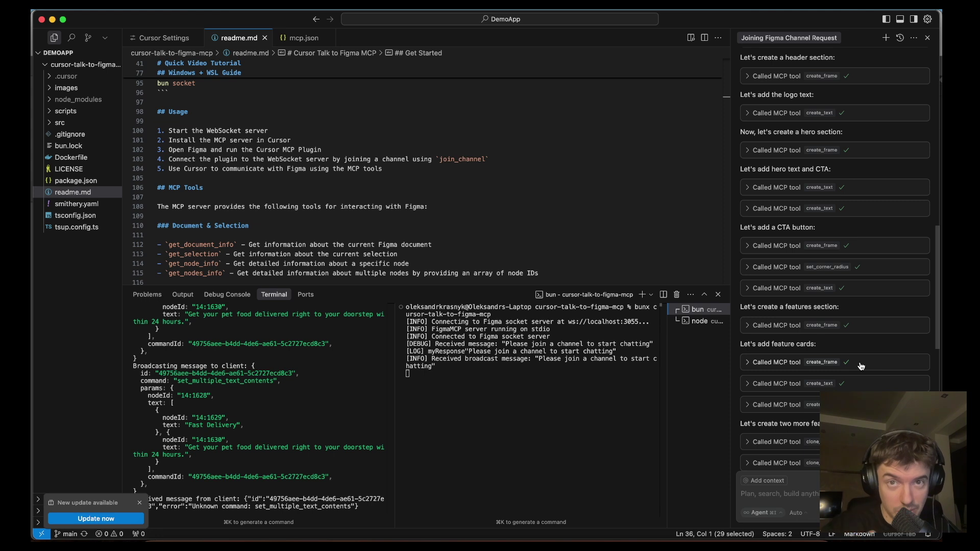
{"action": "left_click", "coordinate": [308, 539]}
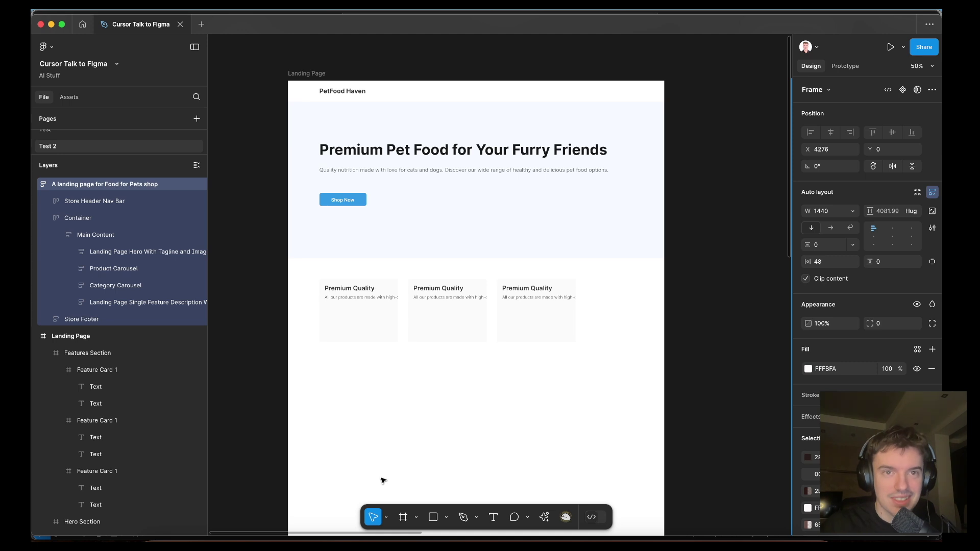
Glance at the AI actions list and pan to the Figma AI 'Food for Pets shop' landing page.
{"action": "left_click", "coordinate": [544, 517]}
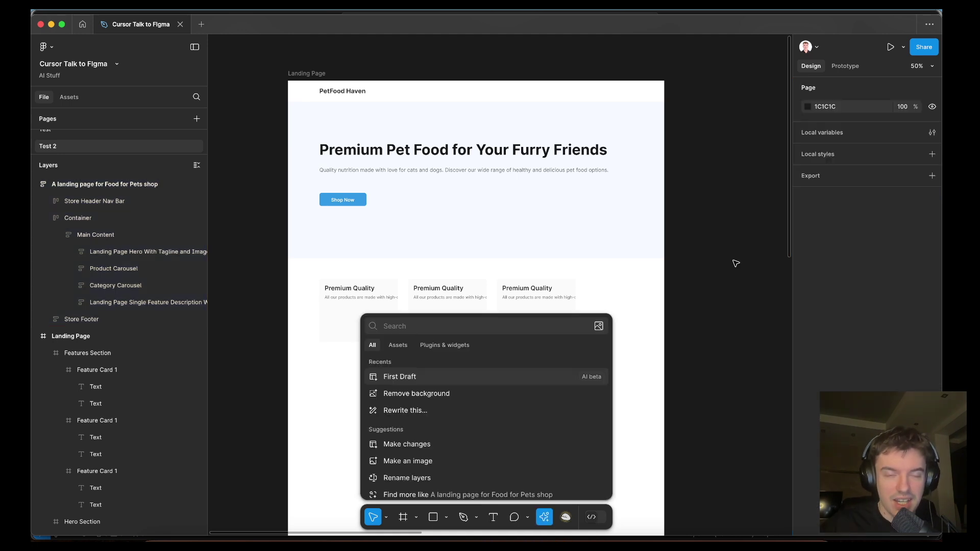
{"action": "left_click", "coordinate": [735, 263]}
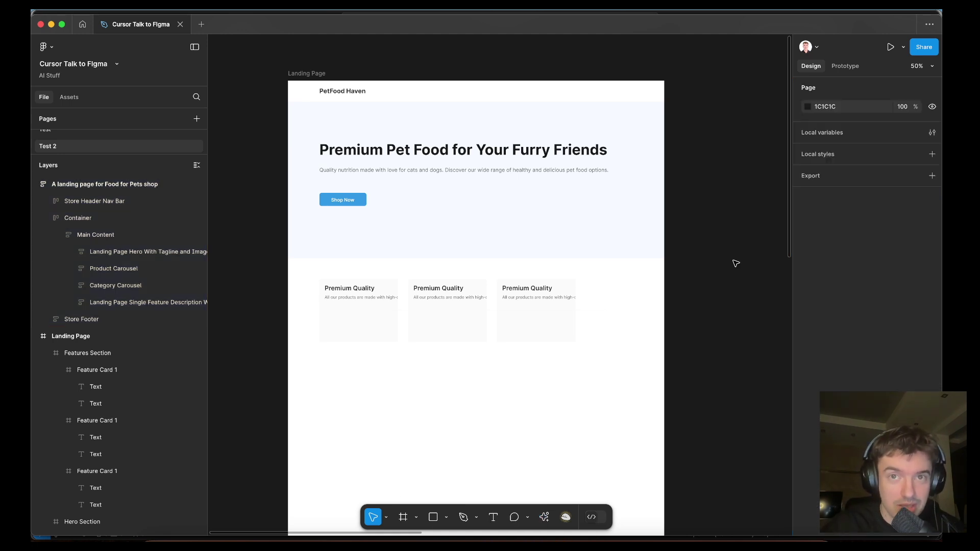
{"action": "scroll", "coordinate": [735, 264], "scroll_direction": "right", "scroll_amount": 15}
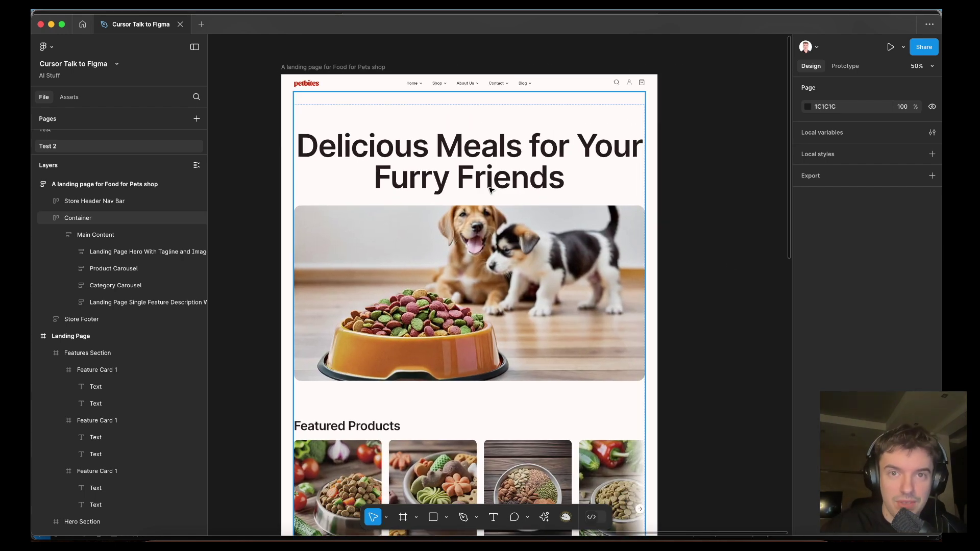
{"action": "scroll", "coordinate": [454, 153], "scroll_direction": "up", "scroll_amount": 3}
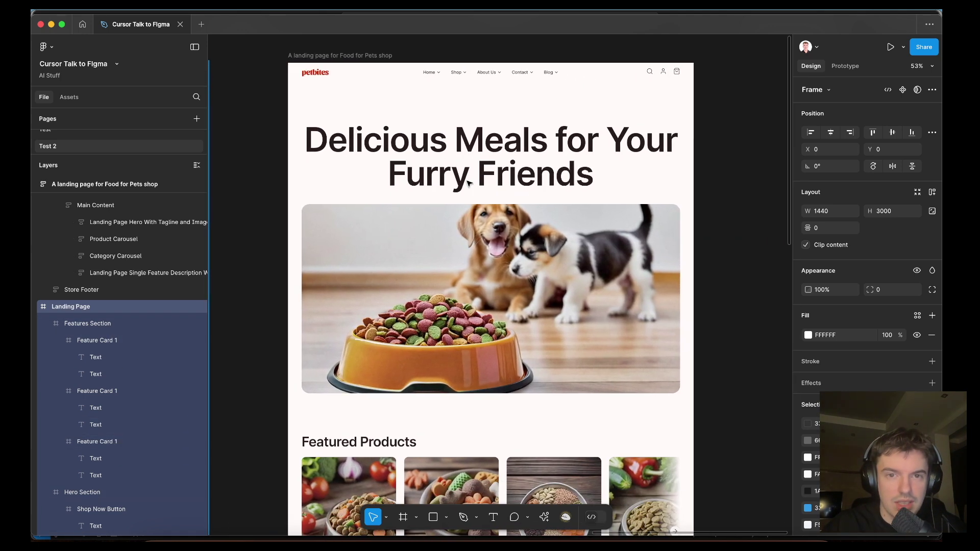
Select the whole Figma AI landing page frame and return to Cursor.
{"action": "left_click", "coordinate": [469, 184]}
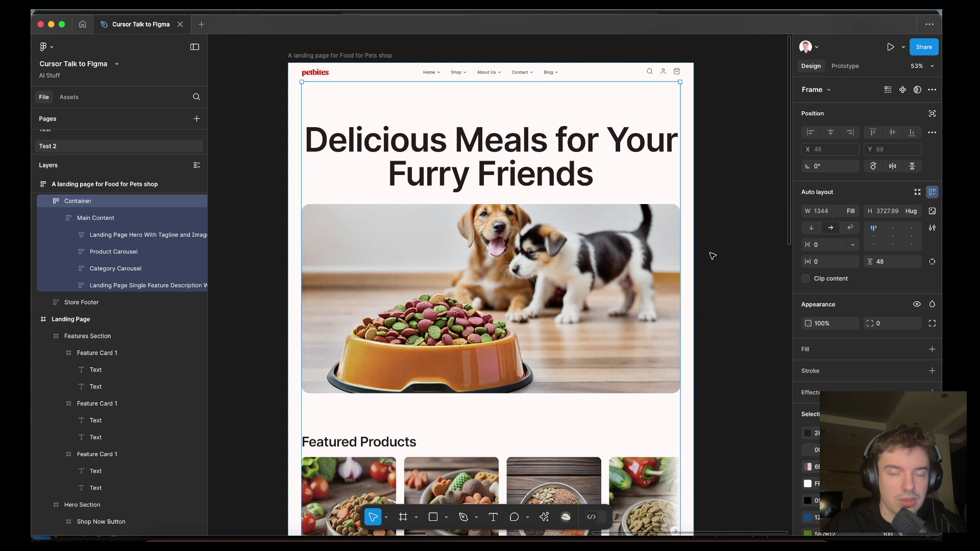
{"action": "key", "text": "Escape"}
{"action": "scroll", "coordinate": [653, 136], "scroll_direction": "down", "scroll_amount": 3}
{"action": "left_click", "coordinate": [303, 176]}
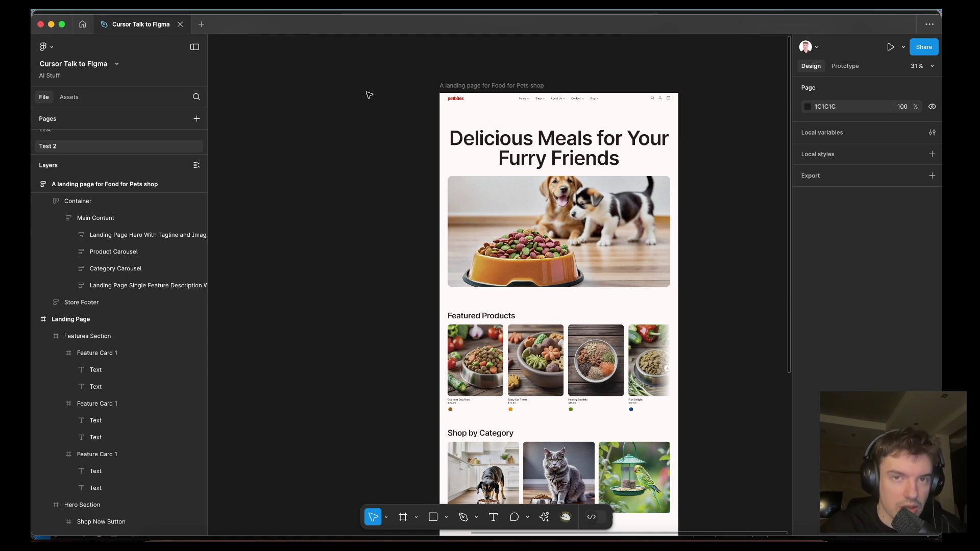
{"action": "left_click", "coordinate": [490, 87]}
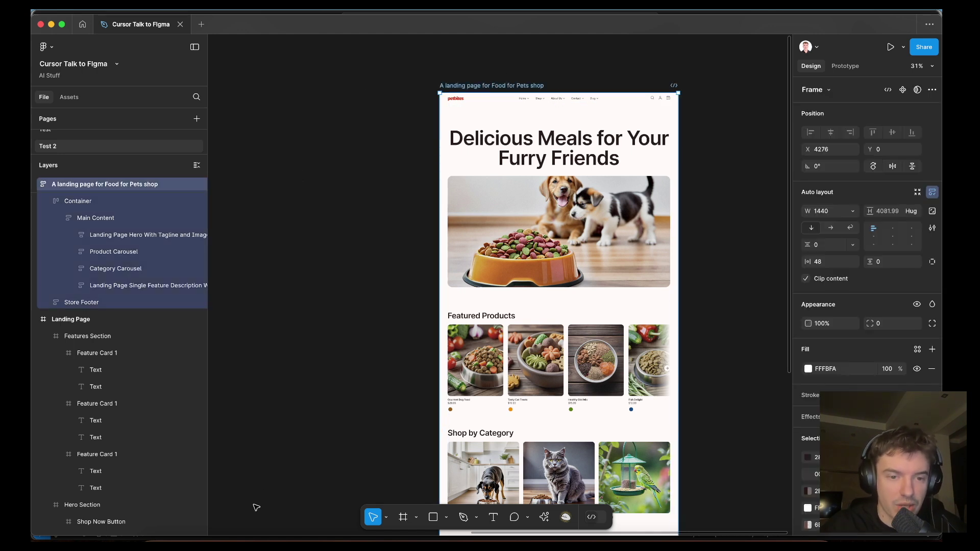
{"action": "left_click", "coordinate": [249, 532]}
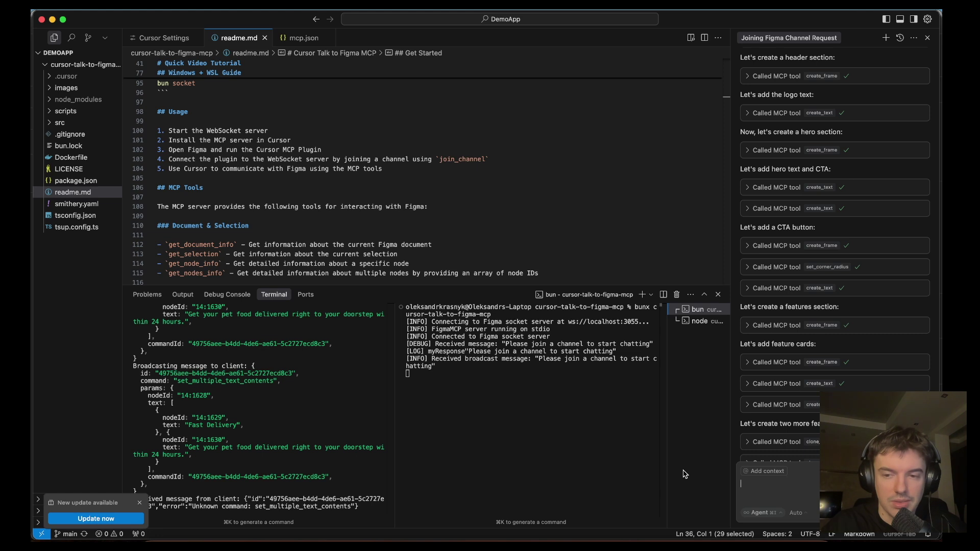
Ask the agent 'Tell me more about selected frame in Figma' and open the MCP server settings.
{"action": "type", "text": "Tell me more"}
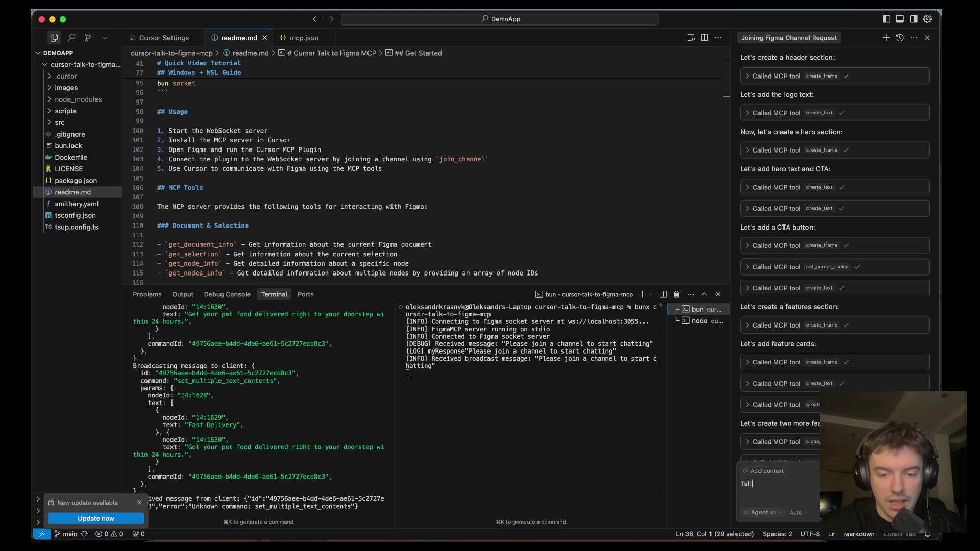
{"action": "type", "text": "about selected frame in Figma"}
{"action": "key", "text": "Return"}
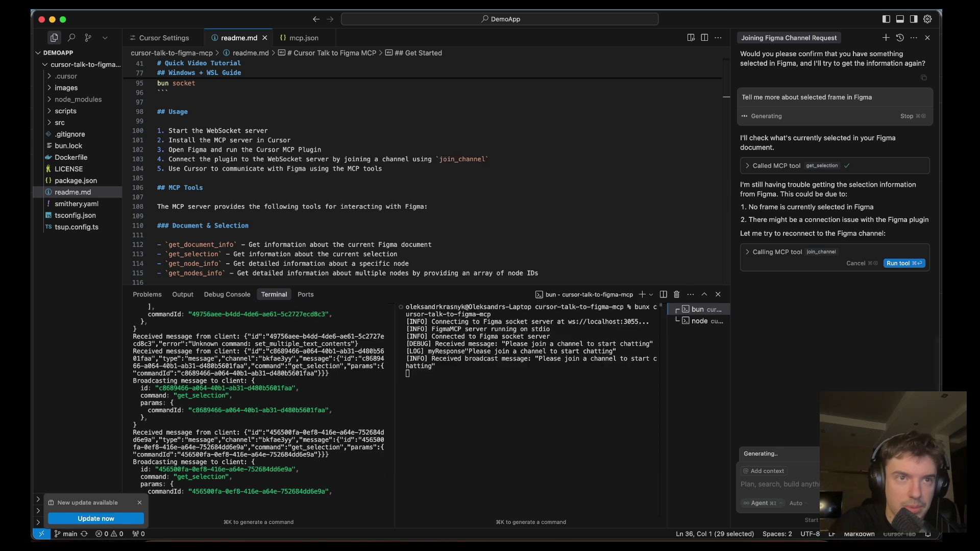
{"action": "left_click", "coordinate": [169, 41]}
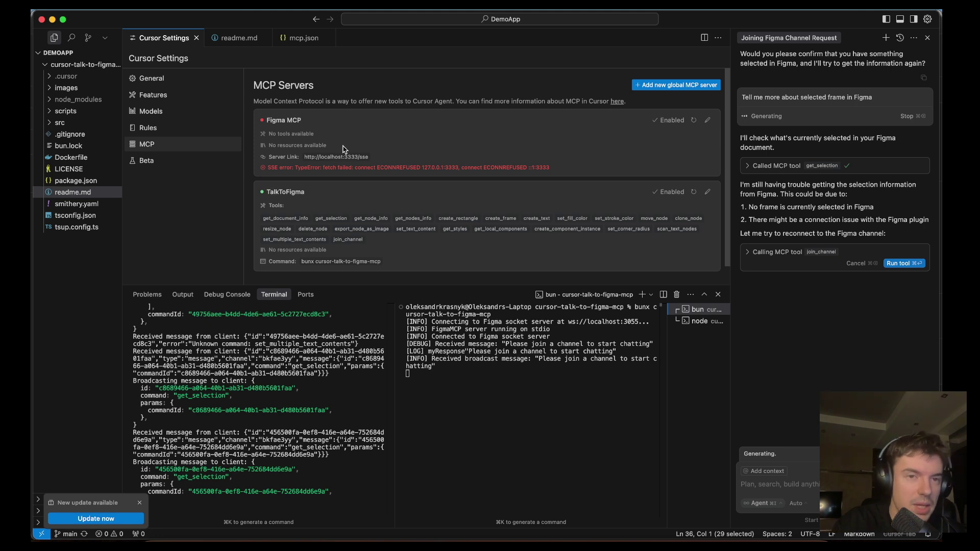
Approve the agent's join_channel and get_selection tool runs.
{"action": "key", "text": "super+Return"}
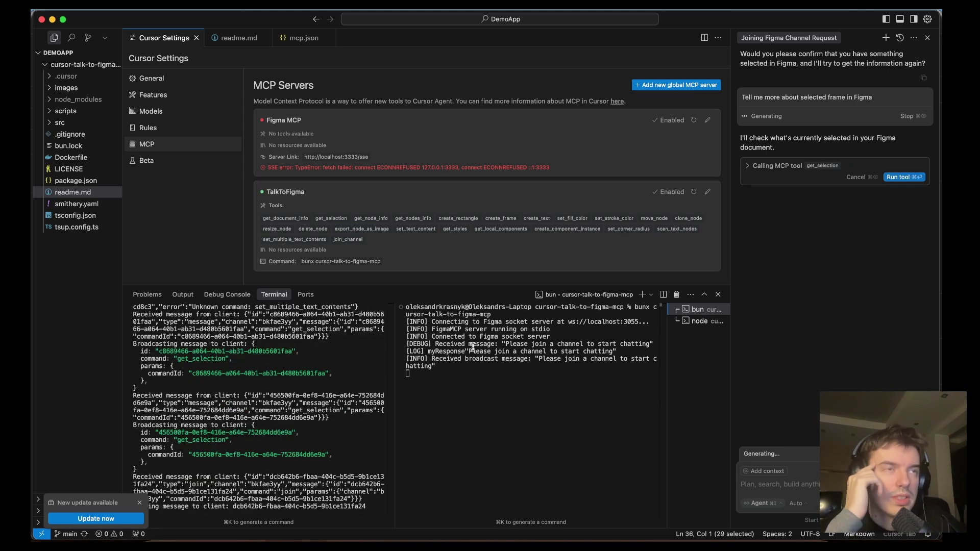
{"action": "key", "text": "super+Return"}
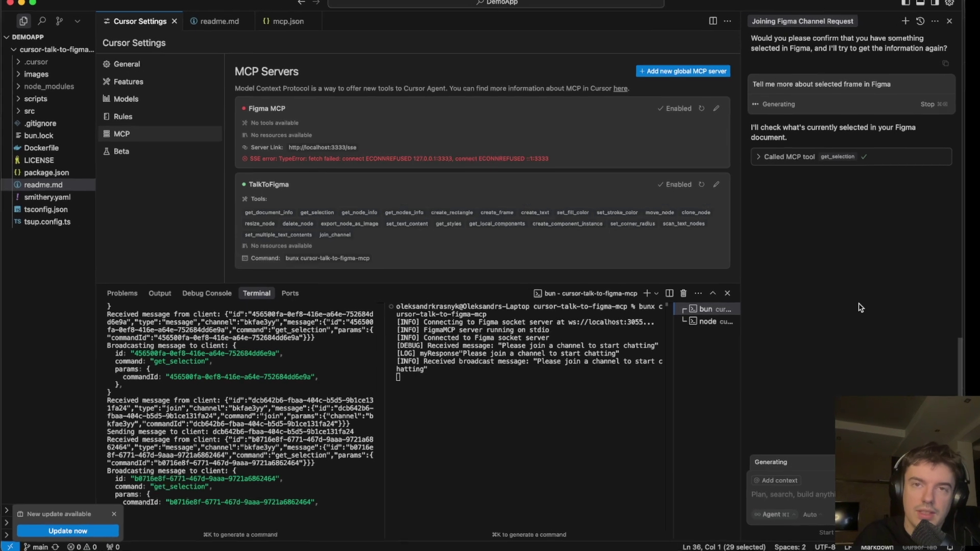